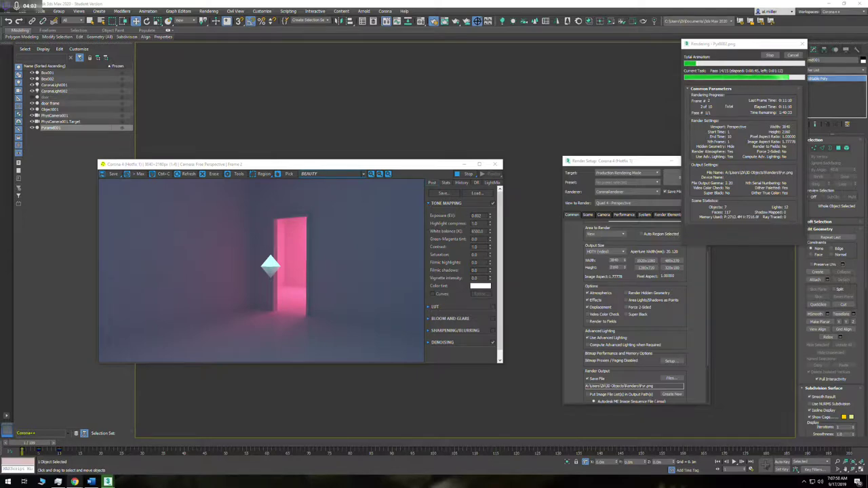
Move Render Setup and the Rendering progress window aside, placing the Corona frame buffer at the top
{"action": "left_click_drag", "start_coordinate": [628, 165], "coordinate": [582, 155]}
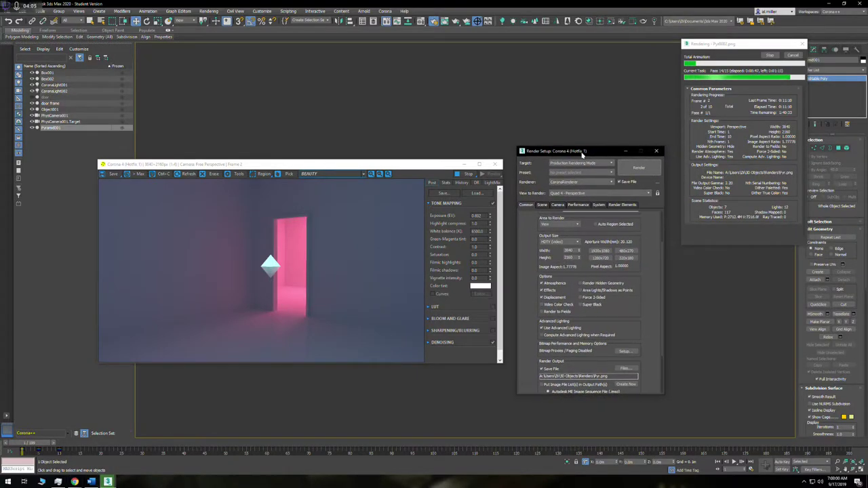
{"action": "left_click_drag", "start_coordinate": [706, 47], "coordinate": [695, 51]}
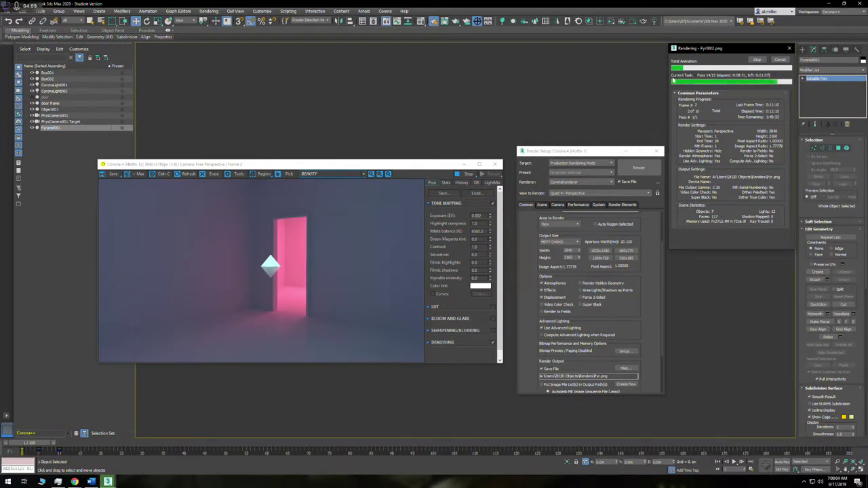
{"action": "left_click_drag", "start_coordinate": [373, 168], "coordinate": [412, 53]}
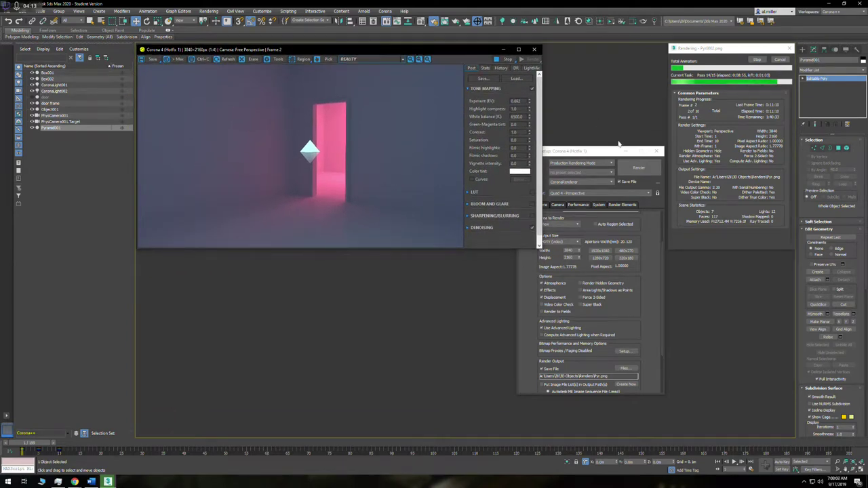
{"action": "left_click_drag", "start_coordinate": [617, 151], "coordinate": [613, 195]}
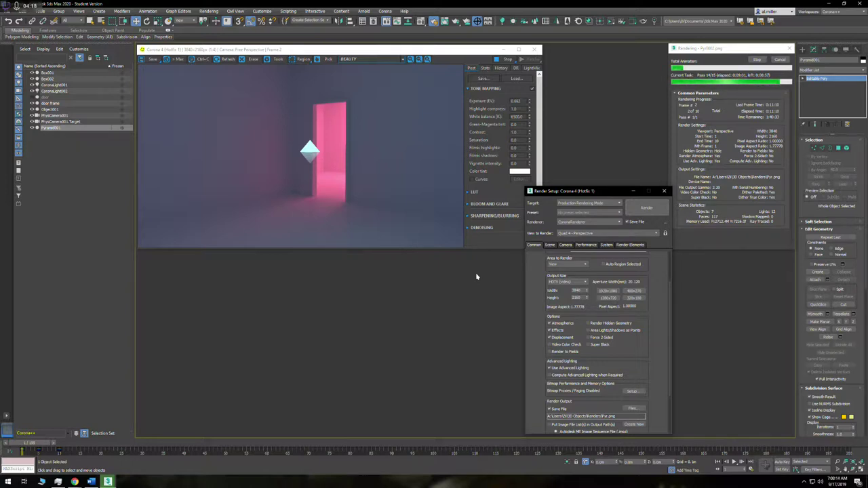
Zoom into the crystal pyramid in the Corona frame buffer to inspect its edges, then zoom back out
{"action": "scroll", "coordinate": [298, 156], "scroll_direction": "up", "scroll_amount": 2}
{"action": "scroll", "coordinate": [319, 168], "scroll_direction": "up", "scroll_amount": 2}
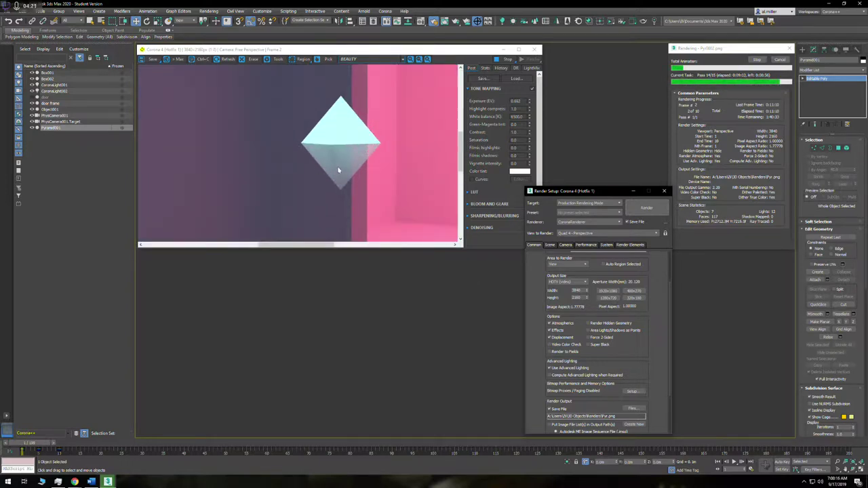
{"action": "mouse_move", "coordinate": [313, 244]}
{"action": "left_mouse_down"}
{"action": "mouse_move", "coordinate": [248, 243]}
{"action": "mouse_move", "coordinate": [311, 243]}
{"action": "left_mouse_up"}
{"action": "scroll", "coordinate": [320, 174], "scroll_direction": "up", "scroll_amount": 1}
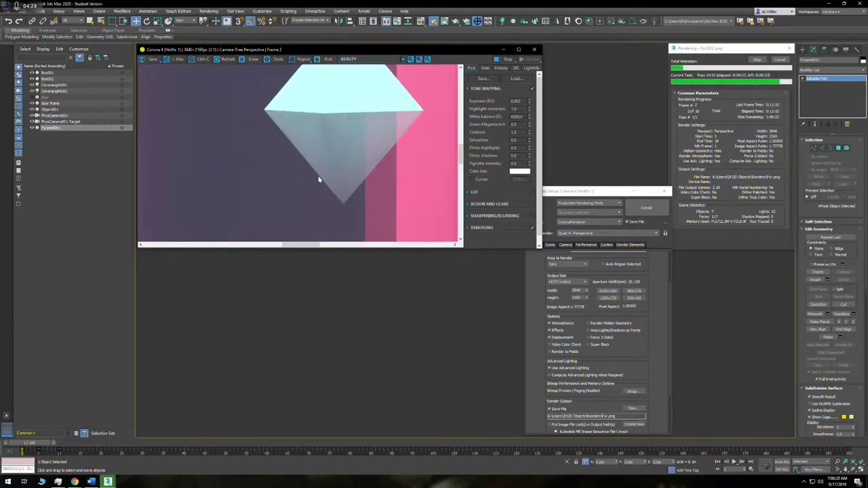
{"action": "scroll", "coordinate": [318, 179], "scroll_direction": "up", "scroll_amount": 1}
{"action": "scroll", "coordinate": [319, 179], "scroll_direction": "up", "scroll_amount": 1}
{"action": "scroll", "coordinate": [323, 178], "scroll_direction": "up", "scroll_amount": 2}
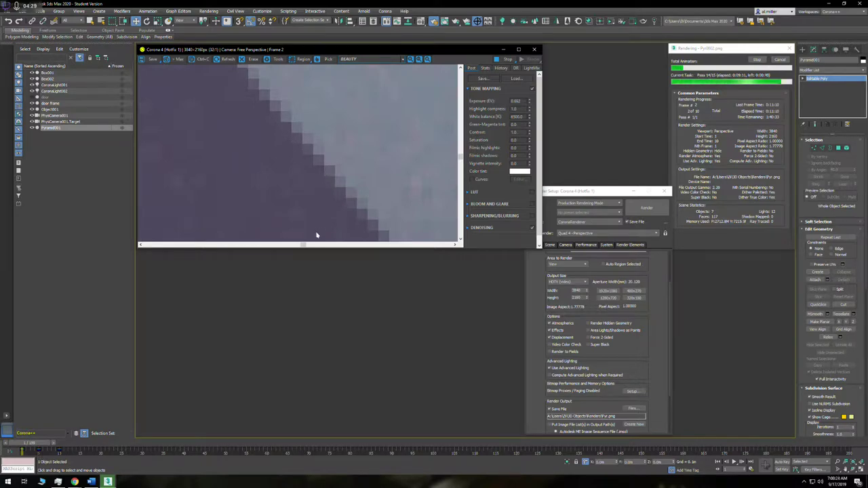
{"action": "scroll", "coordinate": [310, 211], "scroll_direction": "down", "scroll_amount": 2}
{"action": "scroll", "coordinate": [305, 213], "scroll_direction": "down", "scroll_amount": 2}
{"action": "scroll", "coordinate": [305, 211], "scroll_direction": "down", "scroll_amount": 5}
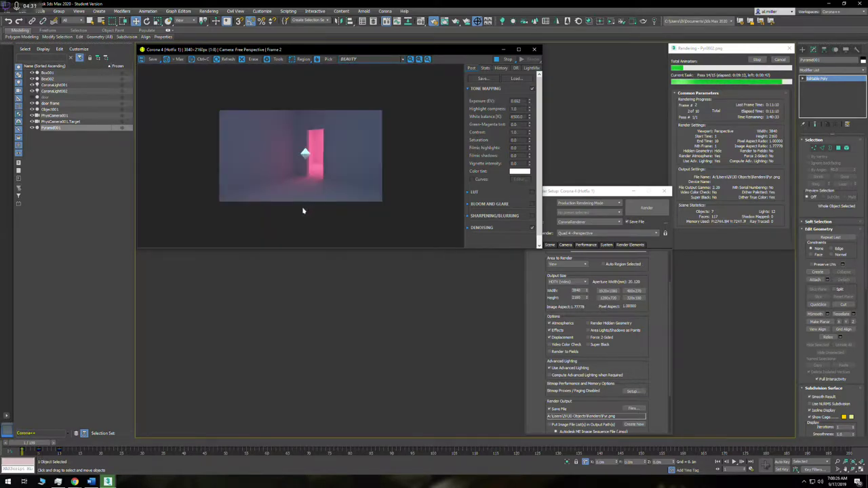
{"action": "scroll", "coordinate": [300, 213], "scroll_direction": "up", "scroll_amount": 1}
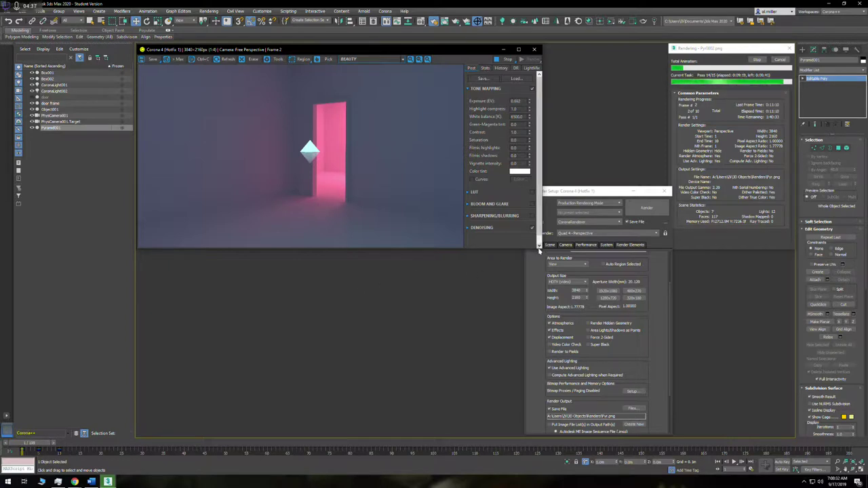
Enlarge the Corona frame buffer window by resizing it from its corner
{"action": "mouse_move", "coordinate": [539, 250]}
{"action": "left_mouse_down"}
{"action": "mouse_move", "coordinate": [608, 288]}
{"action": "mouse_move", "coordinate": [542, 257]}
{"action": "left_mouse_up"}
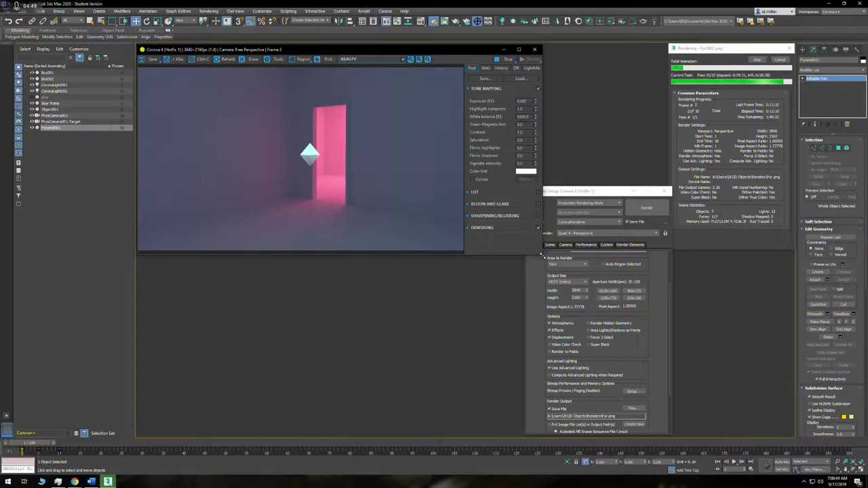
{"action": "left_click_drag", "start_coordinate": [541, 257], "coordinate": [467, 257]}
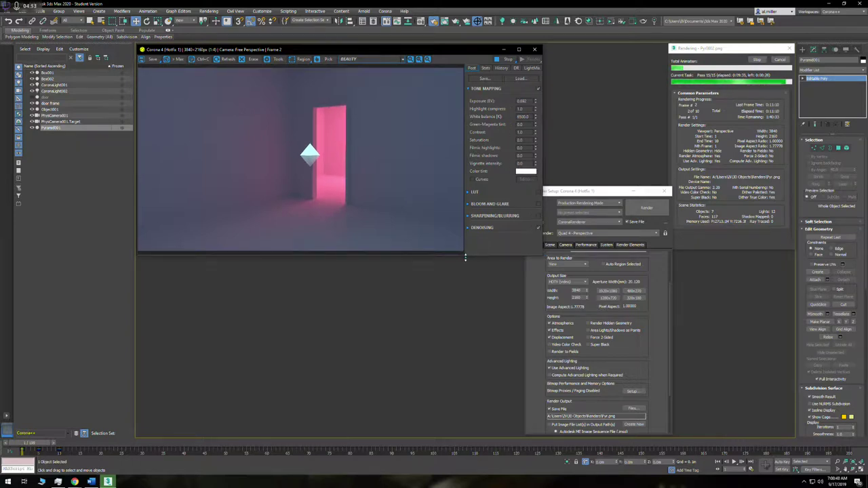
{"action": "scroll", "coordinate": [412, 231], "scroll_direction": "down", "scroll_amount": 1}
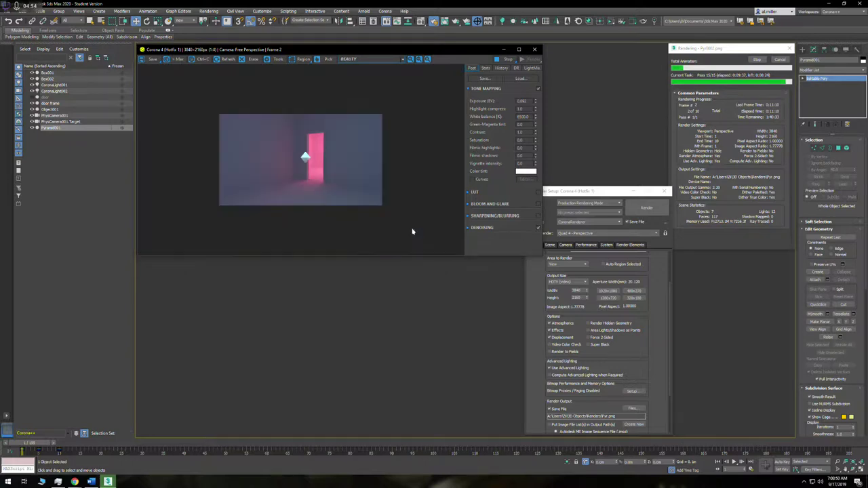
{"action": "scroll", "coordinate": [412, 232], "scroll_direction": "up", "scroll_amount": 1}
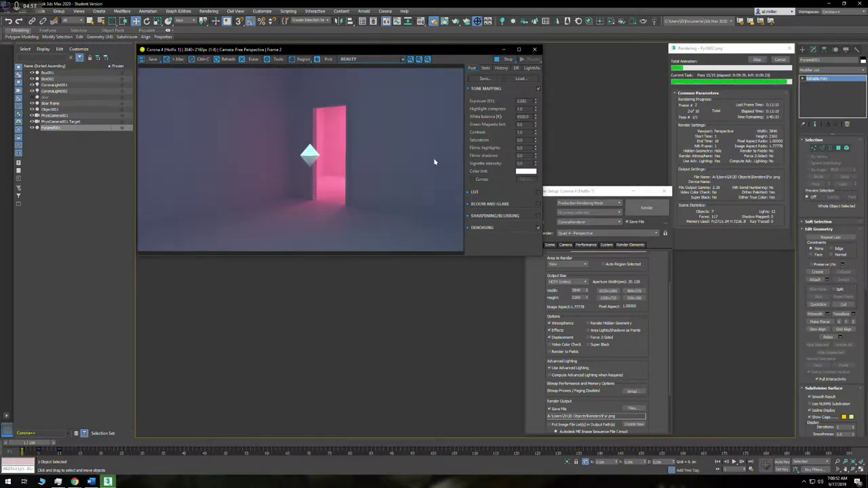
Preview the render's Alpha channel, return to BEAUTY, and open the Material Editor with M
{"action": "left_click", "coordinate": [403, 59]}
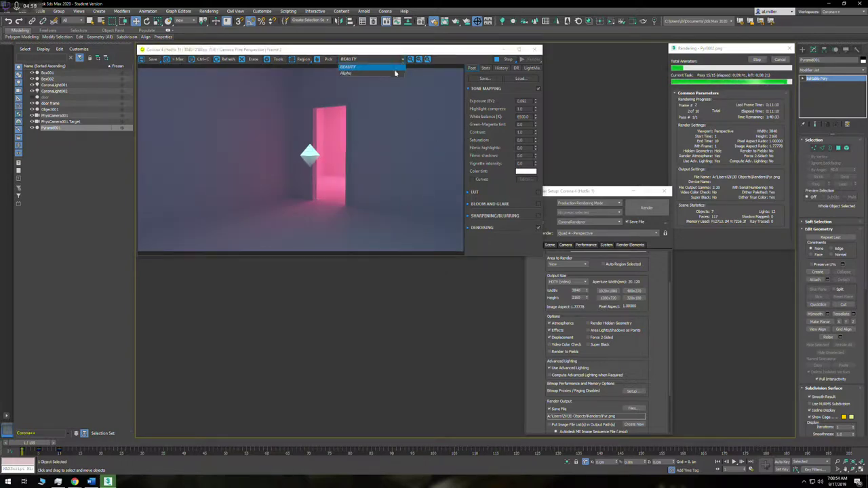
{"action": "left_click", "coordinate": [393, 73]}
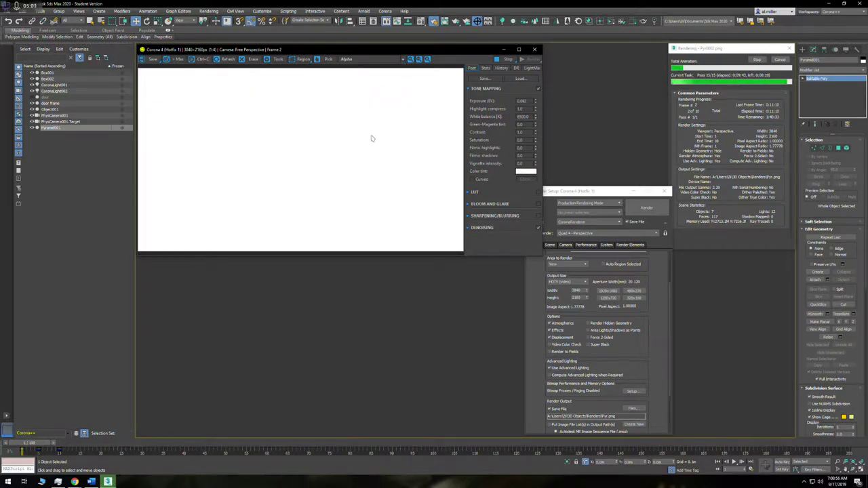
{"action": "left_click", "coordinate": [403, 59]}
{"action": "left_click", "coordinate": [348, 66]}
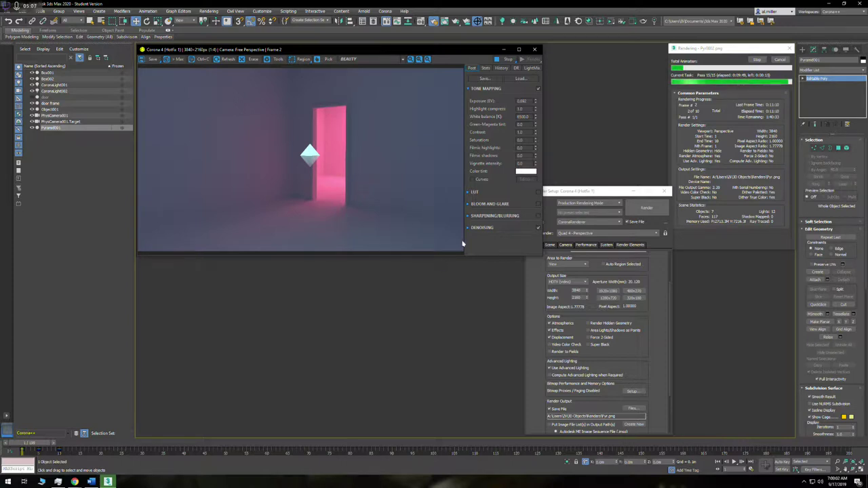
{"action": "left_click", "coordinate": [532, 290]}
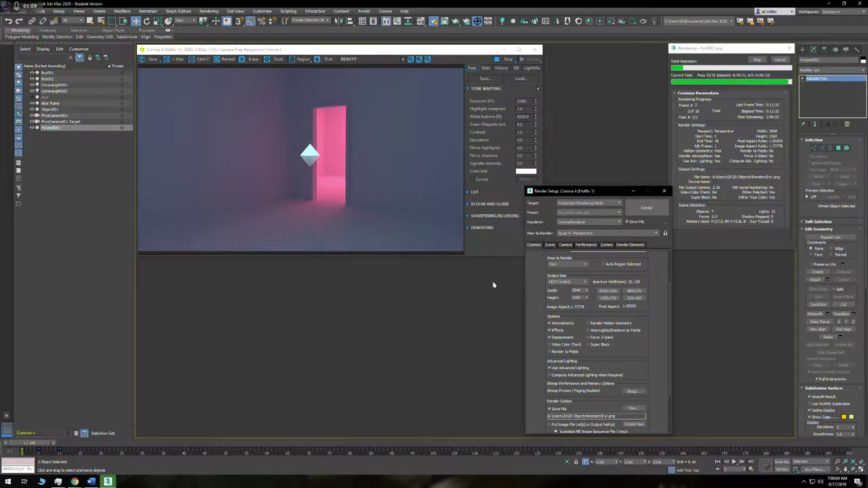
{"action": "key", "text": "m"}
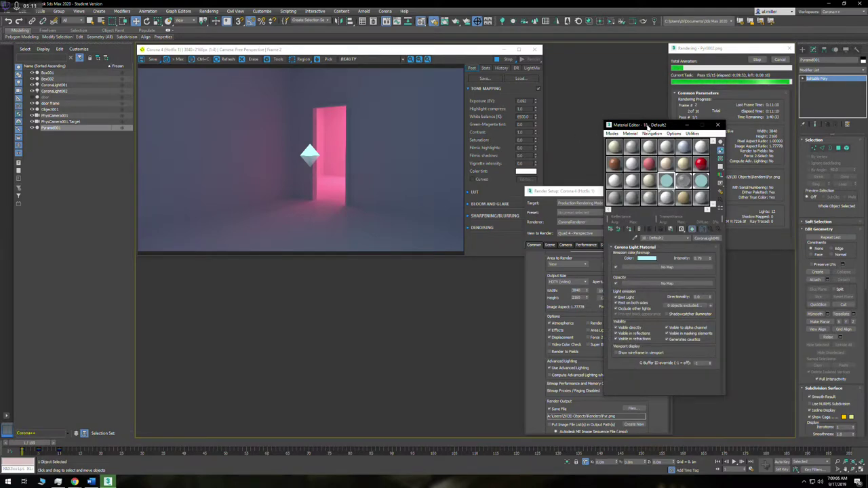
{"action": "left_click_drag", "start_coordinate": [649, 126], "coordinate": [416, 158]}
{"action": "left_click", "coordinate": [452, 215]}
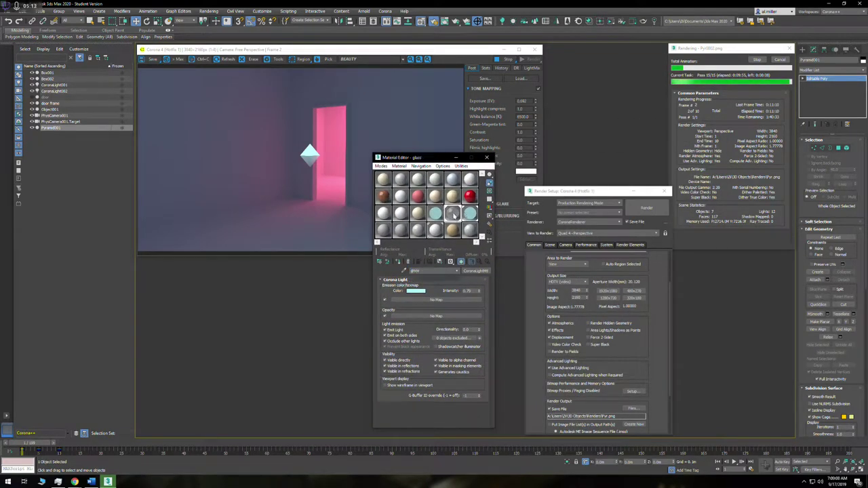
{"action": "double_click", "coordinate": [452, 215]}
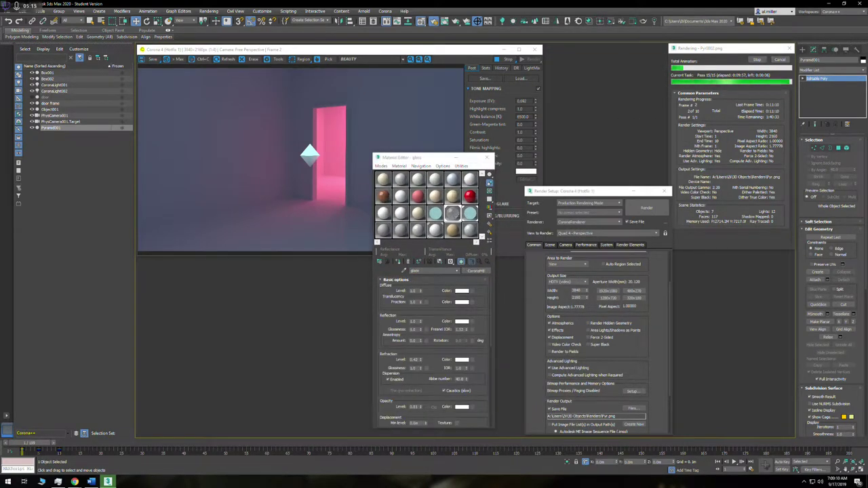
{"action": "left_click_drag", "start_coordinate": [776, 161], "coordinate": [598, 77]}
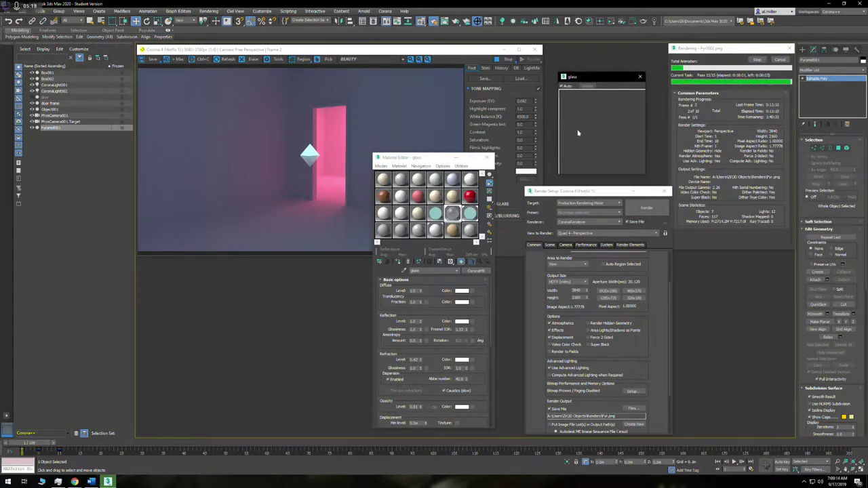
{"action": "left_click", "coordinate": [639, 76]}
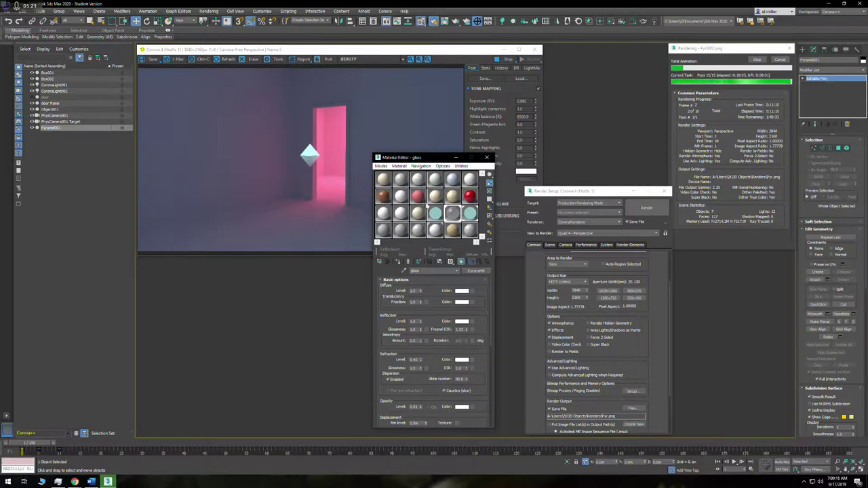
{"action": "left_click", "coordinate": [419, 196]}
{"action": "double_click", "coordinate": [421, 198]}
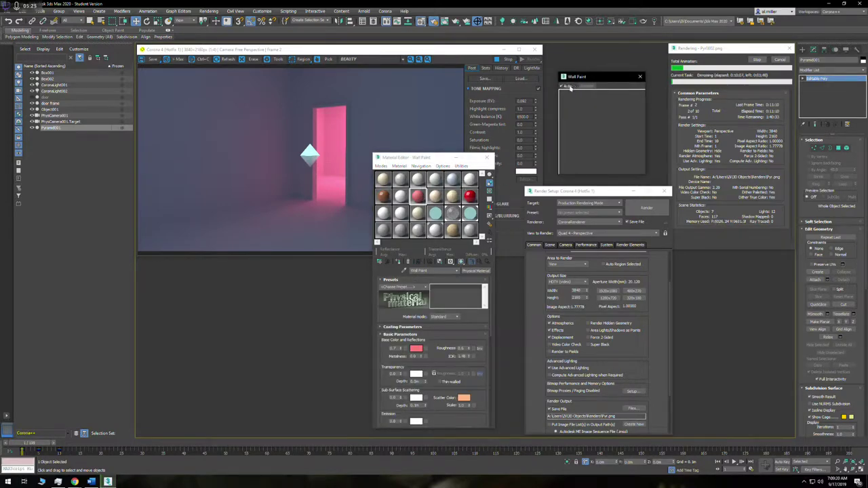
{"action": "left_click", "coordinate": [639, 76]}
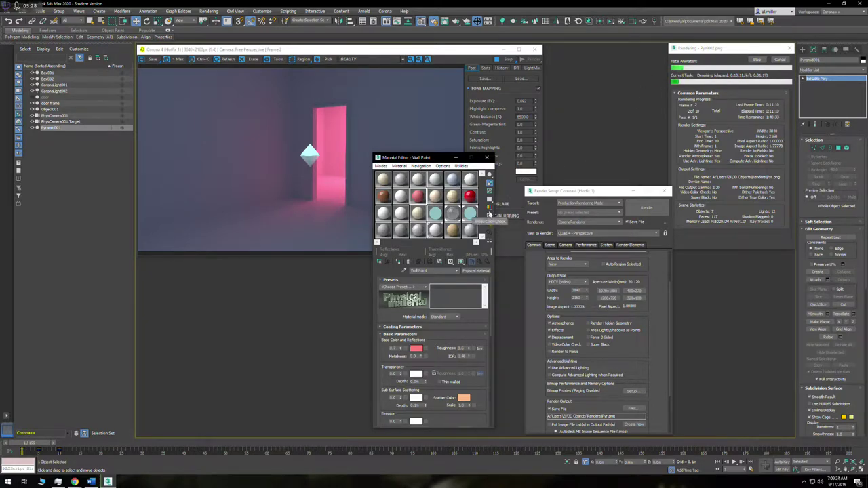
{"action": "left_click", "coordinate": [453, 214]}
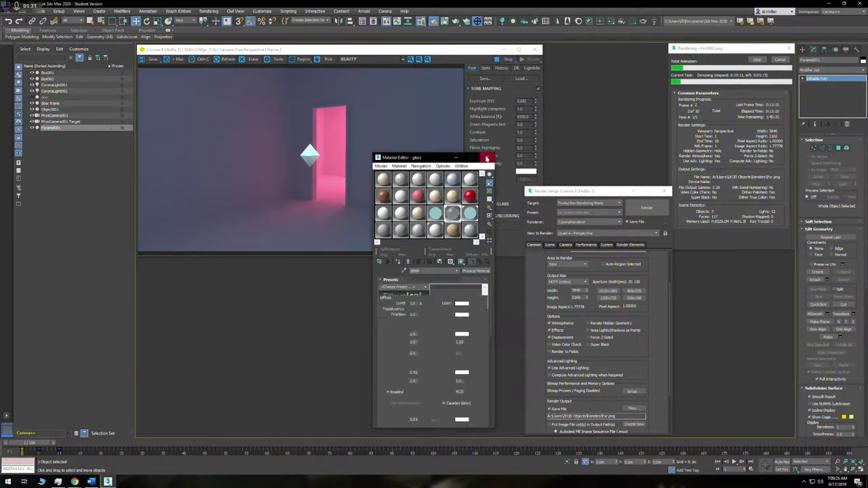
Close the Material Editor to reveal the Corona render of the room
{"action": "left_click", "coordinate": [486, 158]}
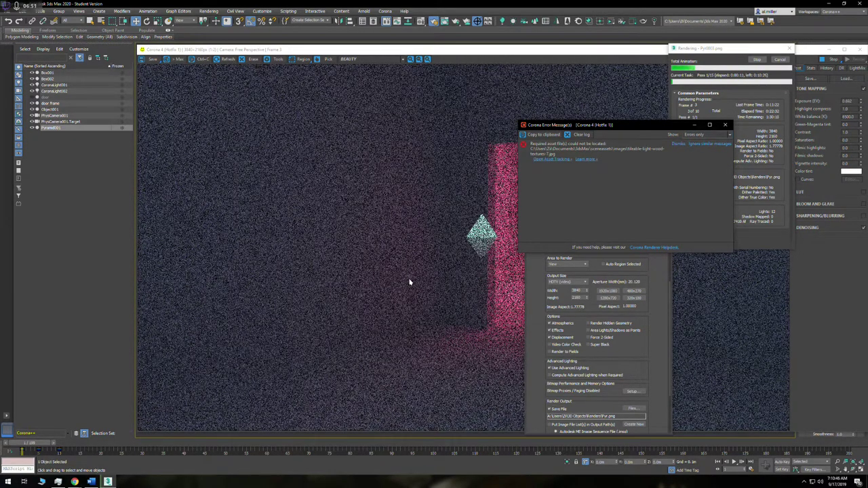
Dismiss the missing-texture error and drag Render Setup and the progress window off the image
{"action": "left_click", "coordinate": [722, 126]}
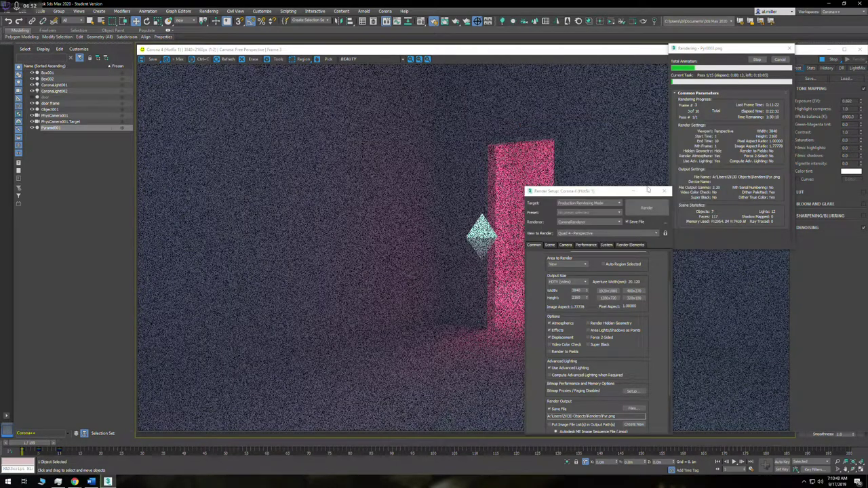
{"action": "mouse_move", "coordinate": [614, 193]}
{"action": "left_mouse_down"}
{"action": "mouse_move", "coordinate": [249, 156]}
{"action": "mouse_move", "coordinate": [228, 176]}
{"action": "left_mouse_up"}
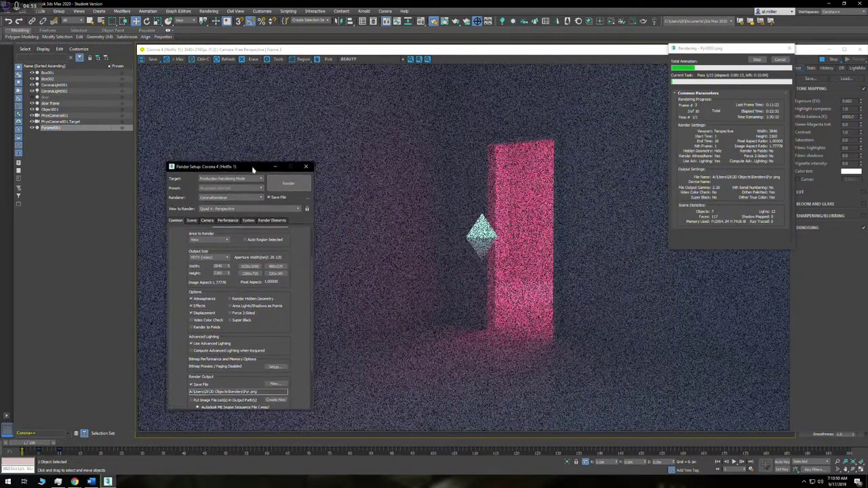
{"action": "mouse_move", "coordinate": [739, 50]}
{"action": "left_mouse_down"}
{"action": "mouse_move", "coordinate": [708, 107]}
{"action": "mouse_move", "coordinate": [722, 158]}
{"action": "left_mouse_up"}
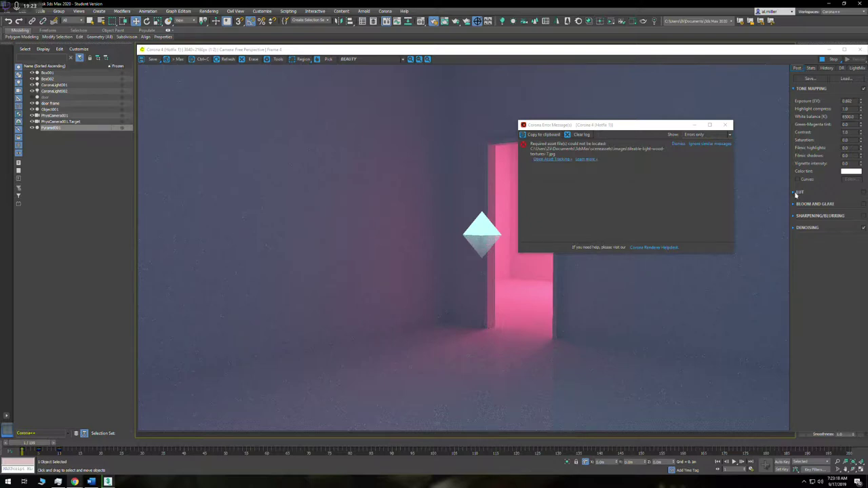
Close the missing-asset error and rearrange Render Setup and Rendering, returning the frame buffer to the top
{"action": "left_click", "coordinate": [725, 125]}
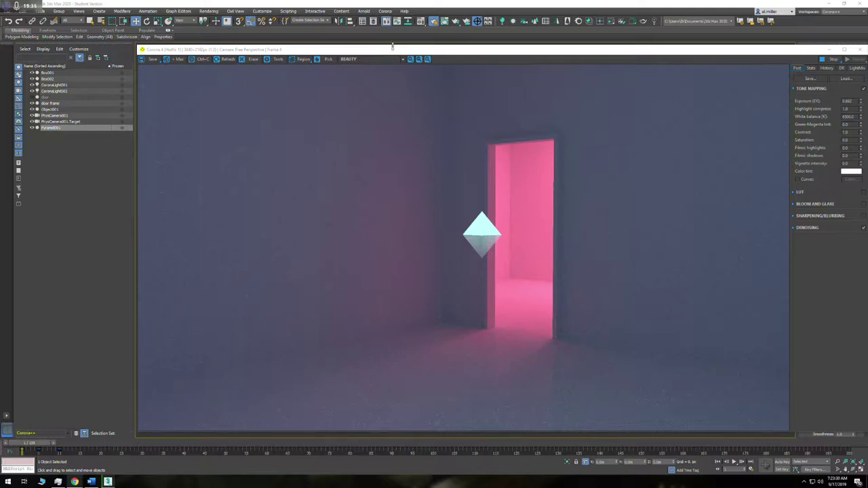
{"action": "mouse_move", "coordinate": [391, 50]}
{"action": "left_mouse_down"}
{"action": "mouse_move", "coordinate": [283, 230]}
{"action": "mouse_move", "coordinate": [353, 206]}
{"action": "left_mouse_up"}
{"action": "left_click_drag", "start_coordinate": [216, 174], "coordinate": [82, 199]}
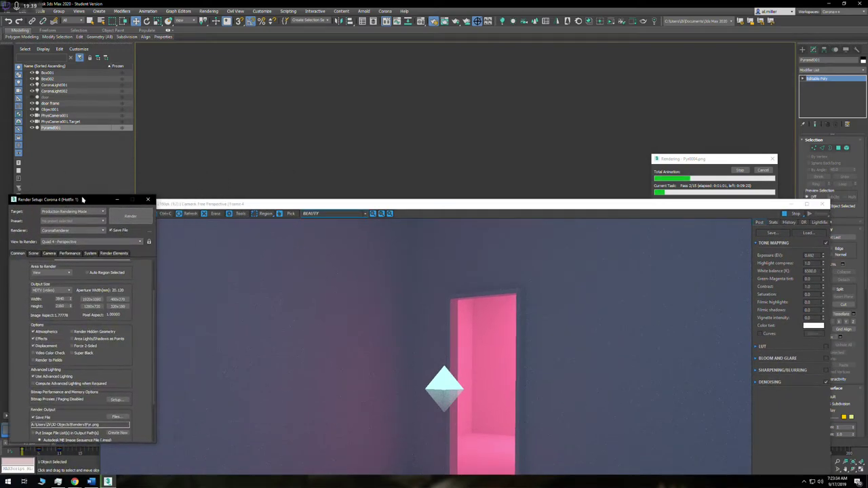
{"action": "left_click_drag", "start_coordinate": [687, 158], "coordinate": [750, 122]}
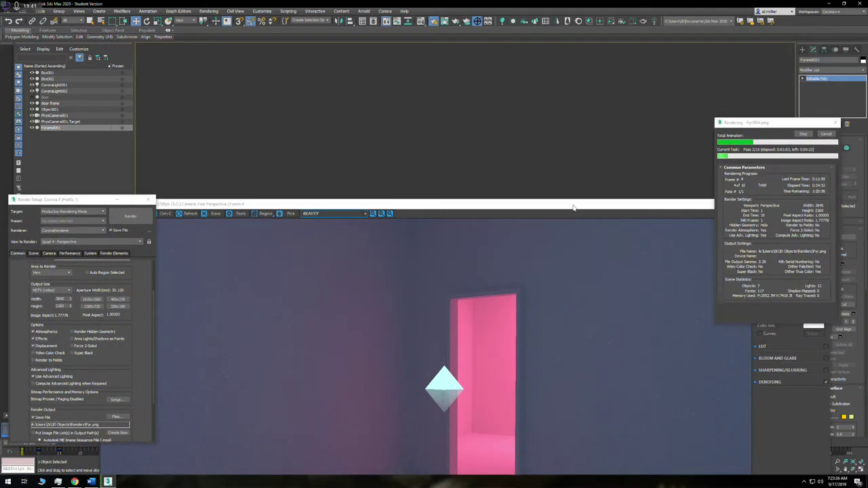
{"action": "left_click_drag", "start_coordinate": [573, 206], "coordinate": [572, 52]}
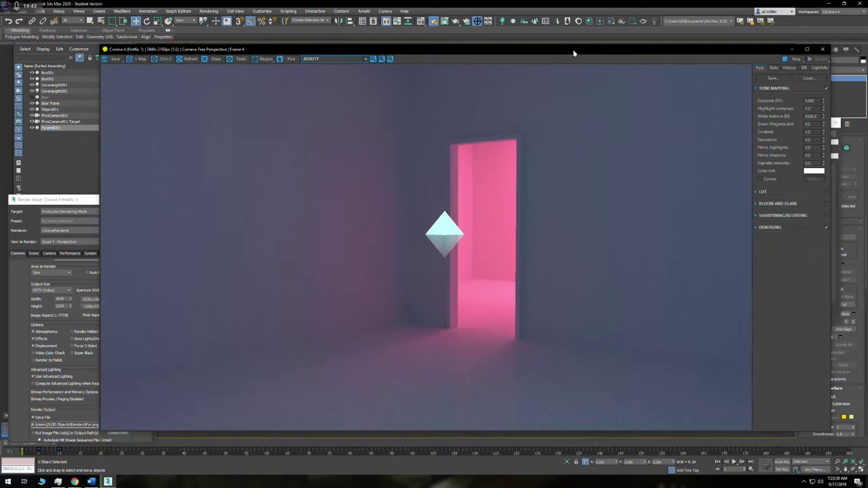
Browse Corona's Performance and System settings in Render Setup, ending on the Scene environment settings
{"action": "left_click", "coordinate": [840, 188]}
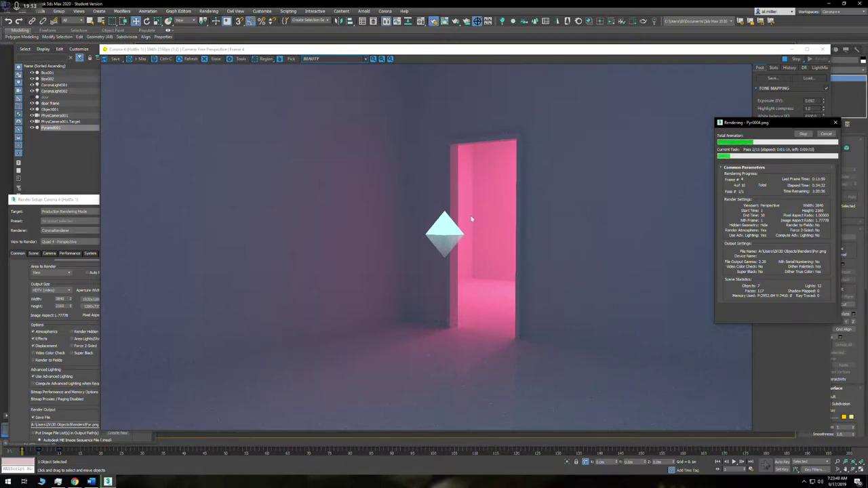
{"action": "left_click", "coordinate": [51, 219]}
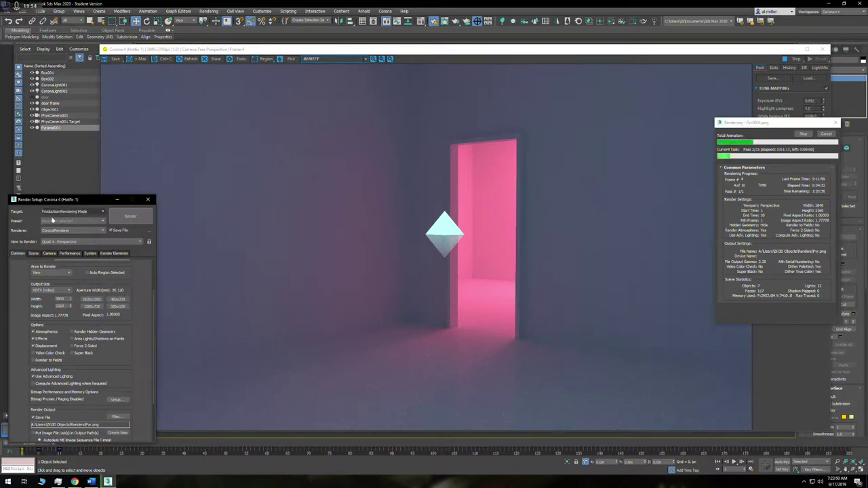
{"action": "left_click", "coordinate": [68, 253]}
{"action": "left_click_drag", "start_coordinate": [69, 201], "coordinate": [88, 160]}
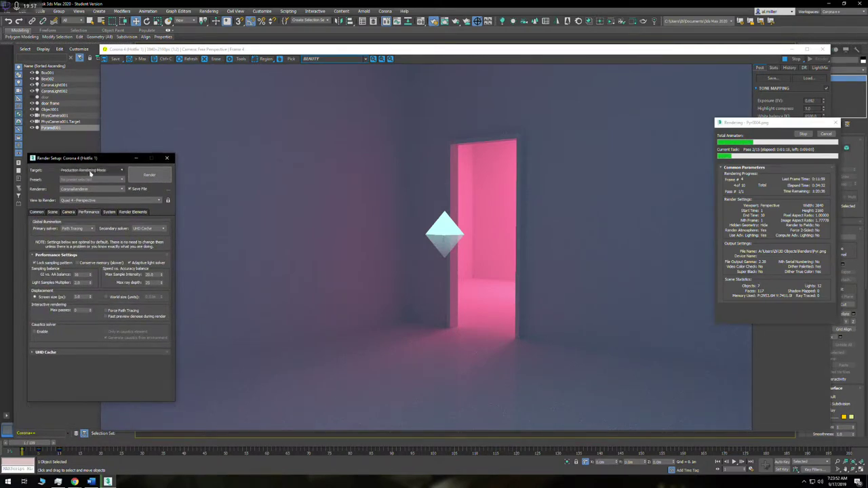
{"action": "left_click", "coordinate": [109, 211]}
{"action": "left_click", "coordinate": [57, 213]}
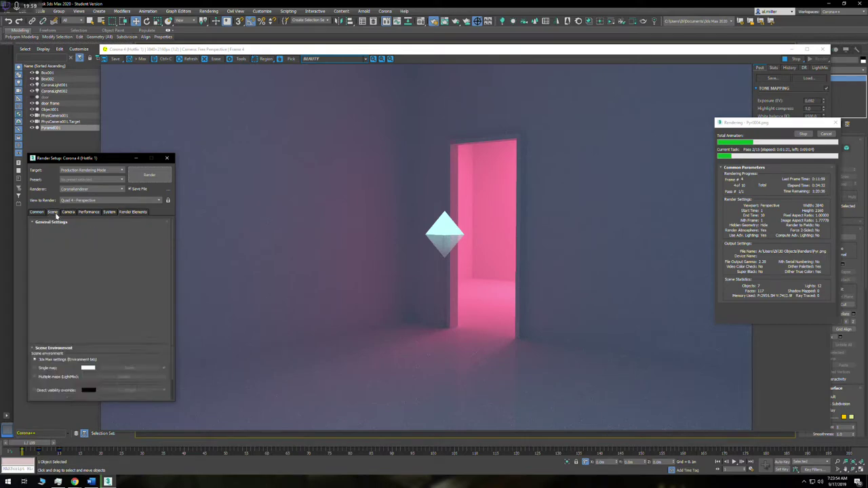
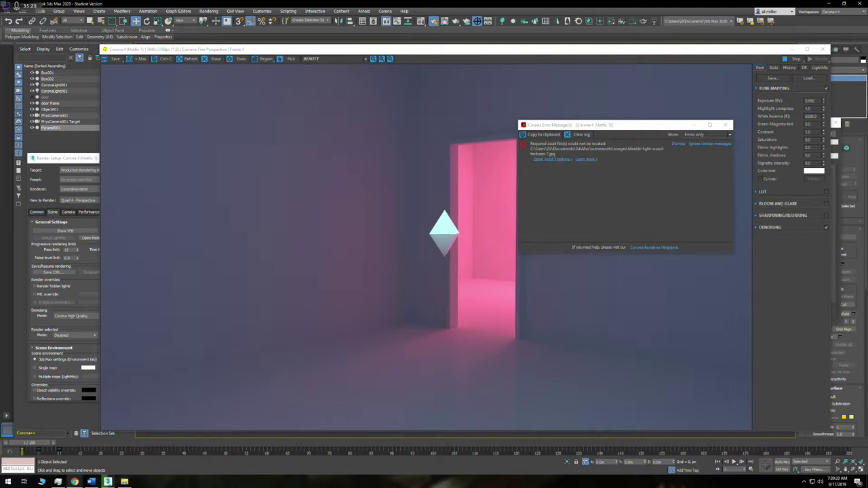
Close the Corona missing-texture error so the pink doorway render is visible
{"action": "left_click", "coordinate": [726, 125]}
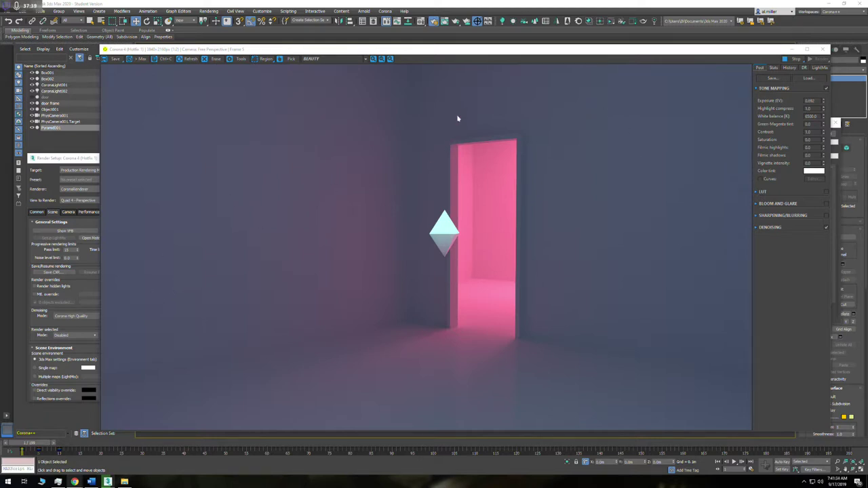
Shift the Corona frame buffer down and back up, then bring the rendering progress window forward
{"action": "left_click_drag", "start_coordinate": [463, 51], "coordinate": [395, 219]}
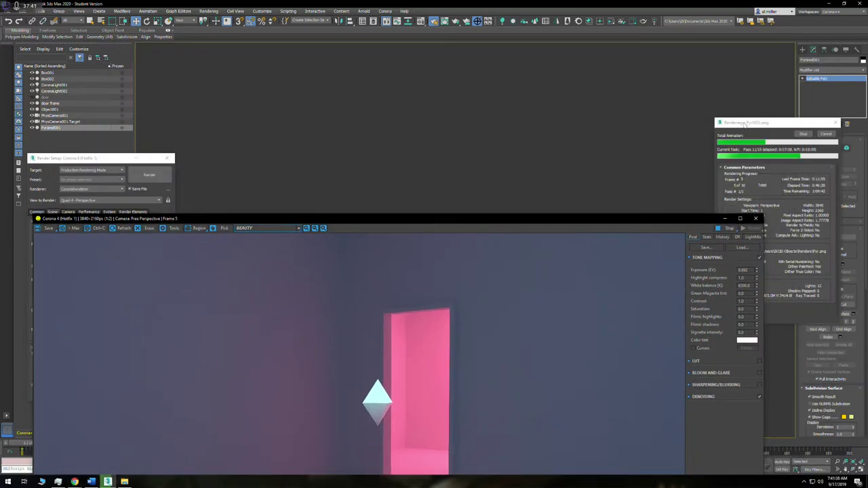
{"action": "left_click_drag", "start_coordinate": [605, 219], "coordinate": [639, 50]}
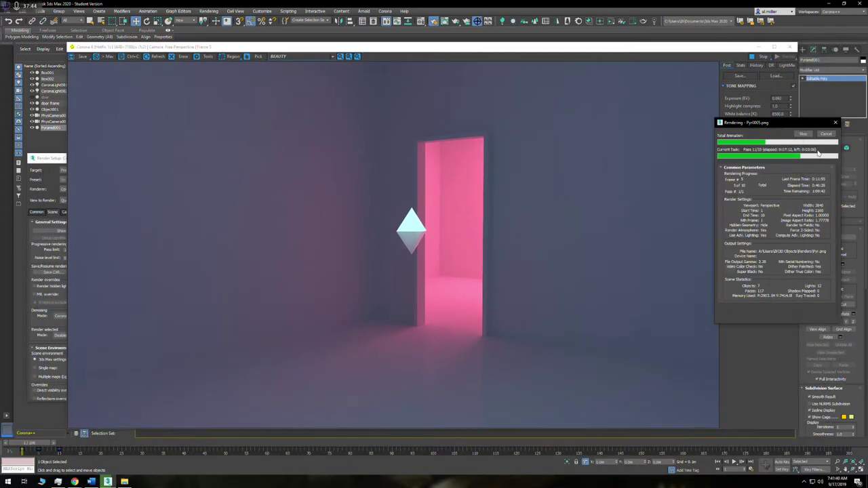
{"action": "left_click", "coordinate": [817, 153]}
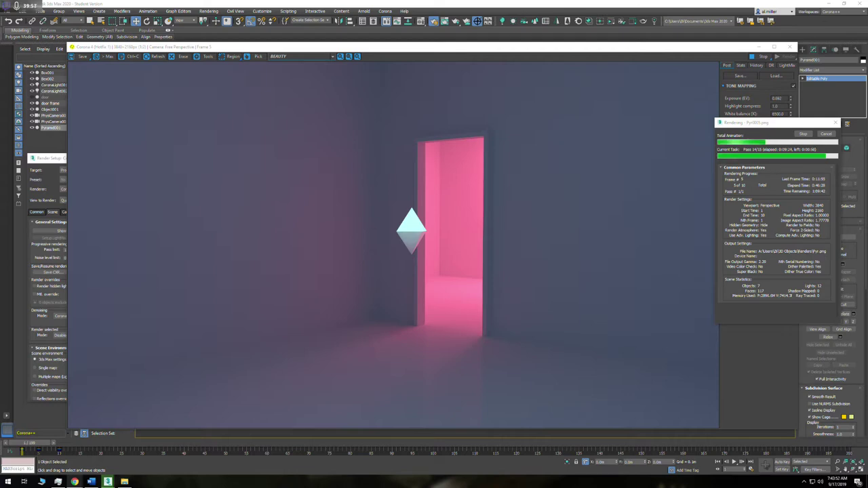
Magnify the render and pan across the pyramid's pink edge and the doorway's top edge
{"action": "scroll", "coordinate": [400, 247], "scroll_direction": "up", "scroll_amount": 2}
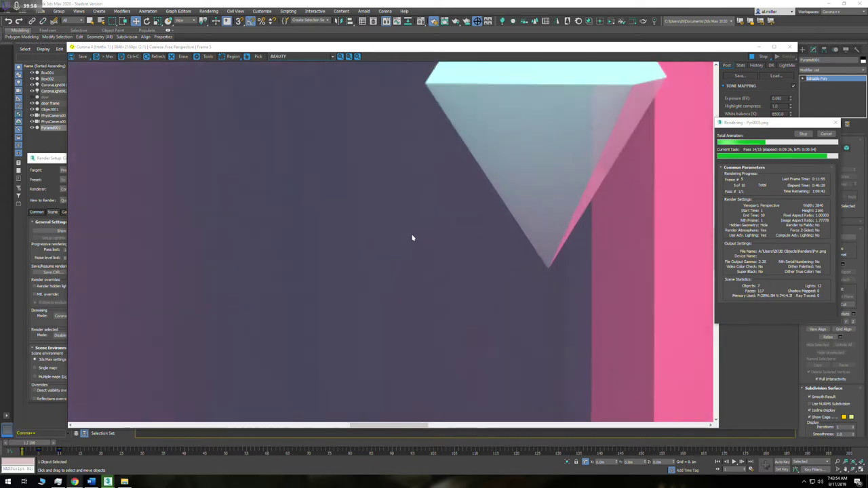
{"action": "scroll", "coordinate": [411, 237], "scroll_direction": "up", "scroll_amount": 1}
{"action": "left_click", "coordinate": [568, 184]}
{"action": "mouse_move", "coordinate": [569, 183]}
{"action": "left_mouse_down"}
{"action": "mouse_move", "coordinate": [494, 306]}
{"action": "mouse_move", "coordinate": [644, 273]}
{"action": "mouse_move", "coordinate": [563, 264]}
{"action": "mouse_move", "coordinate": [437, 300]}
{"action": "left_mouse_up"}
{"action": "scroll", "coordinate": [475, 302], "scroll_direction": "down", "scroll_amount": 1}
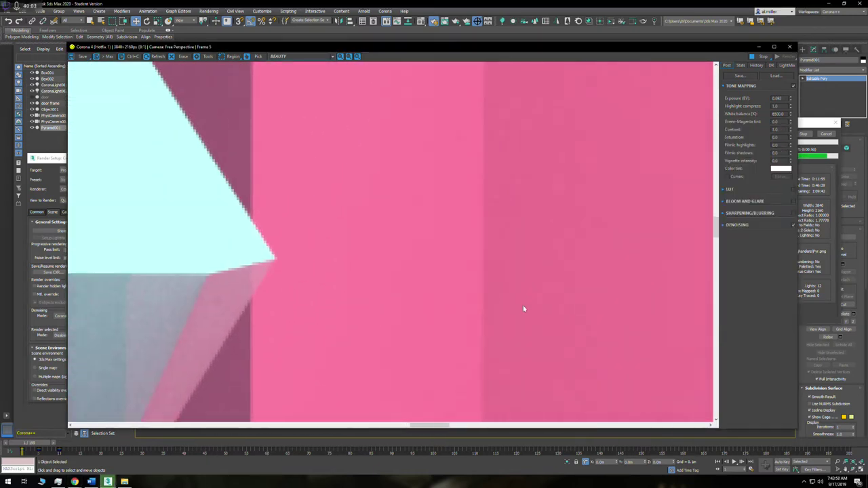
{"action": "scroll", "coordinate": [556, 217], "scroll_direction": "down", "scroll_amount": 1}
{"action": "left_click_drag", "start_coordinate": [587, 168], "coordinate": [526, 314]}
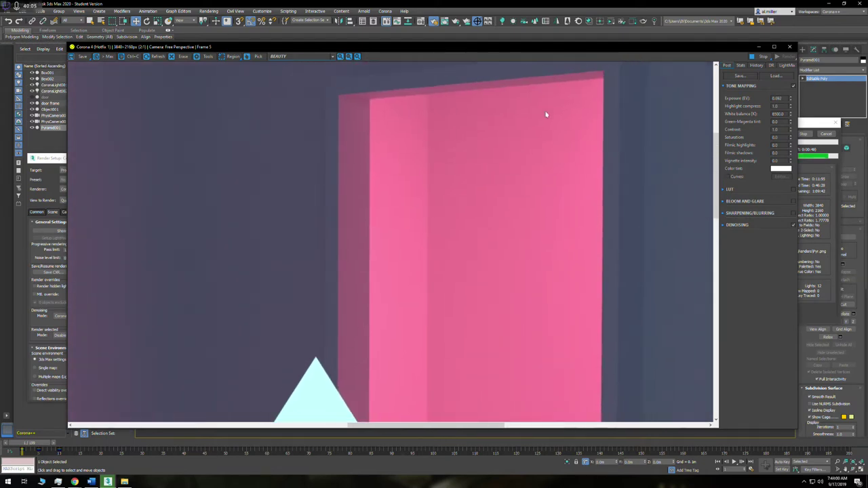
{"action": "left_click_drag", "start_coordinate": [547, 115], "coordinate": [438, 236]}
{"action": "left_click_drag", "start_coordinate": [360, 188], "coordinate": [558, 264]}
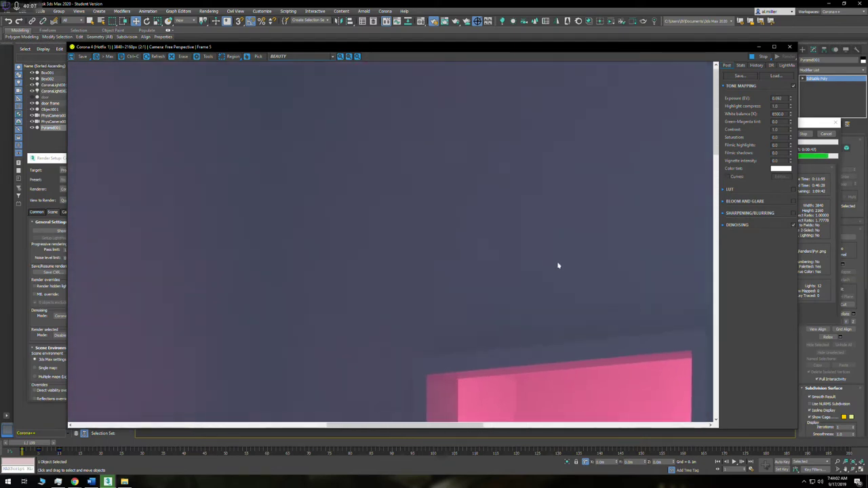
{"action": "mouse_move", "coordinate": [711, 327]}
{"action": "left_mouse_down"}
{"action": "mouse_move", "coordinate": [566, 265]}
{"action": "mouse_move", "coordinate": [554, 244]}
{"action": "mouse_move", "coordinate": [547, 291]}
{"action": "left_mouse_up"}
Zoom back in and pan over the pink door to check noise detail
{"action": "scroll", "coordinate": [581, 240], "scroll_direction": "up", "scroll_amount": 1}
{"action": "scroll", "coordinate": [479, 264], "scroll_direction": "up", "scroll_amount": 1}
{"action": "mouse_move", "coordinate": [479, 264]}
{"action": "left_mouse_down"}
{"action": "mouse_move", "coordinate": [338, 248]}
{"action": "mouse_move", "coordinate": [233, 275]}
{"action": "mouse_move", "coordinate": [366, 210]}
{"action": "left_mouse_up"}
{"action": "scroll", "coordinate": [389, 264], "scroll_direction": "down", "scroll_amount": 3}
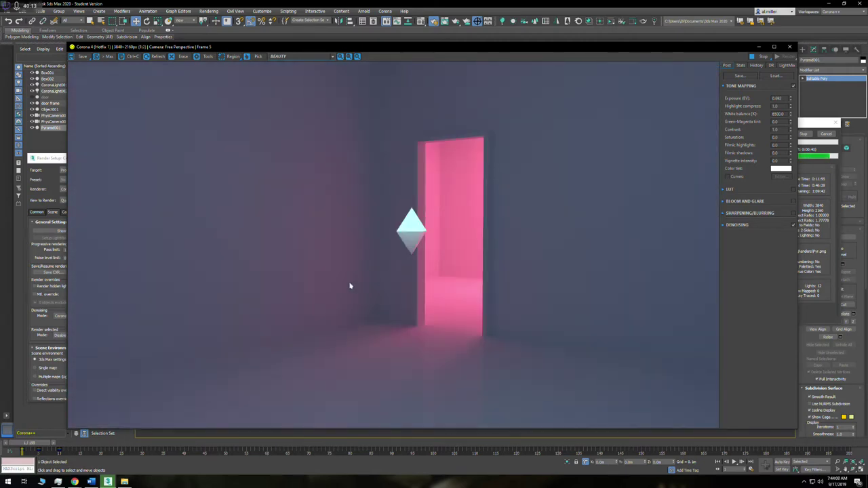
{"action": "scroll", "coordinate": [137, 361], "scroll_direction": "up", "scroll_amount": 4}
{"action": "mouse_move", "coordinate": [153, 364]}
{"action": "left_mouse_down"}
{"action": "mouse_move", "coordinate": [292, 382]}
{"action": "mouse_move", "coordinate": [292, 126]}
{"action": "left_mouse_up"}
Zoom the render view further, then bring the rendering progress window forward while the next frame renders
{"action": "left_click", "coordinate": [377, 436]}
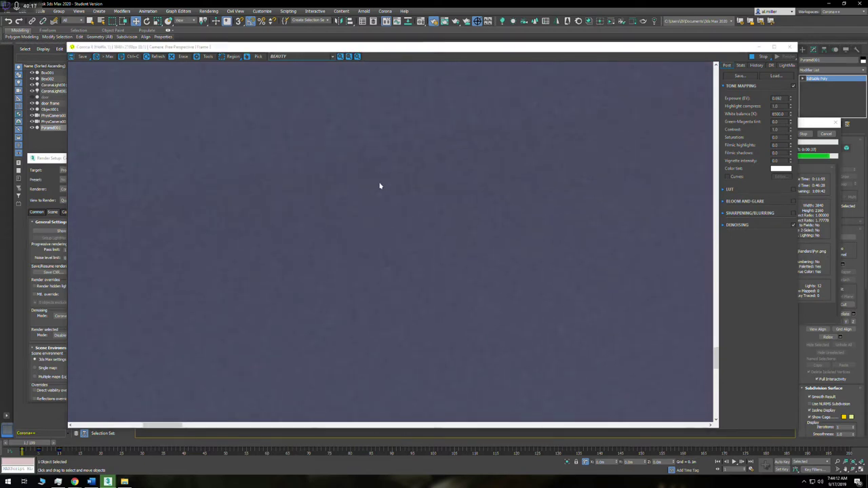
{"action": "scroll", "coordinate": [382, 204], "scroll_direction": "up", "scroll_amount": 2}
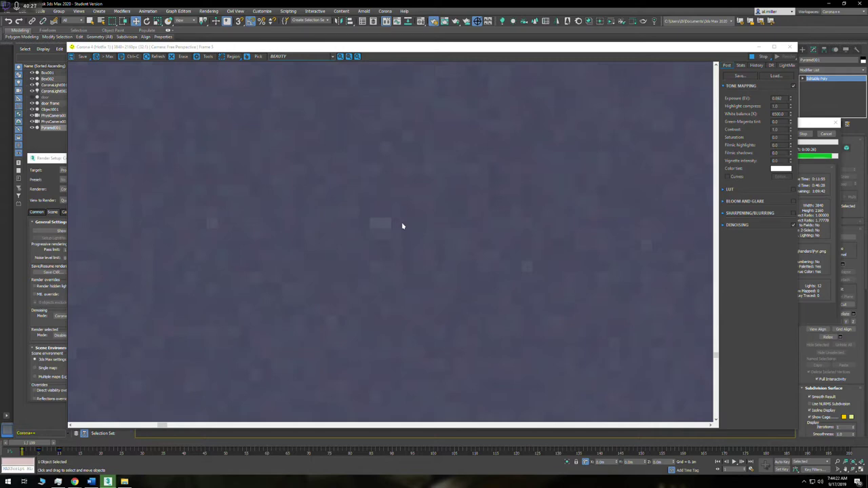
{"action": "left_click", "coordinate": [809, 158]}
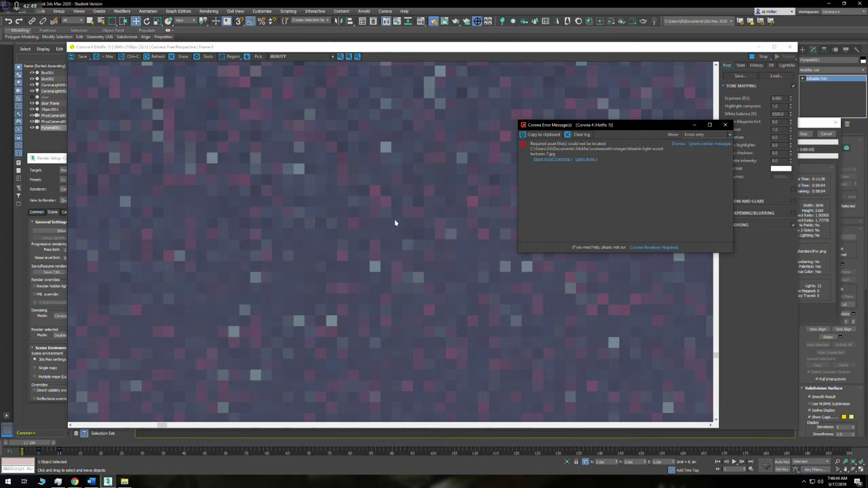
Dismiss the reappeared missing wood-texture error so frame 6 continues rendering
{"action": "left_click", "coordinate": [725, 125]}
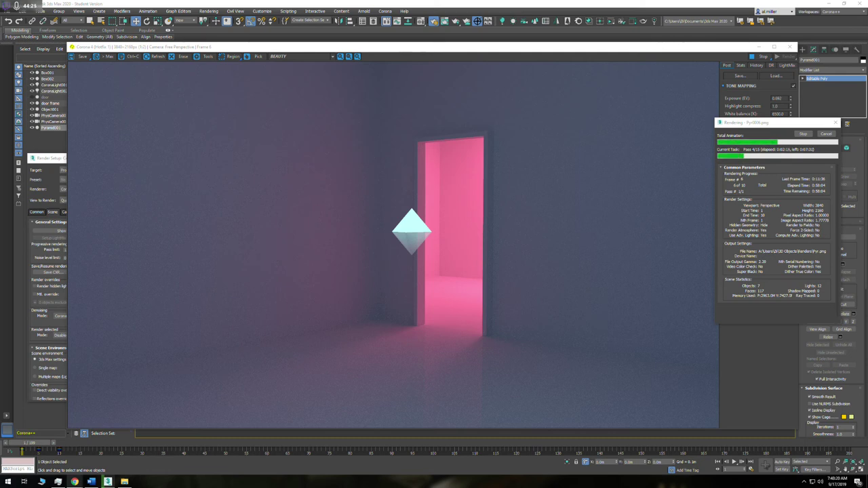
Move the rendering progress window to the frame buffer's centre-right, uncovering the command panel
{"action": "left_click_drag", "start_coordinate": [752, 126], "coordinate": [614, 197]}
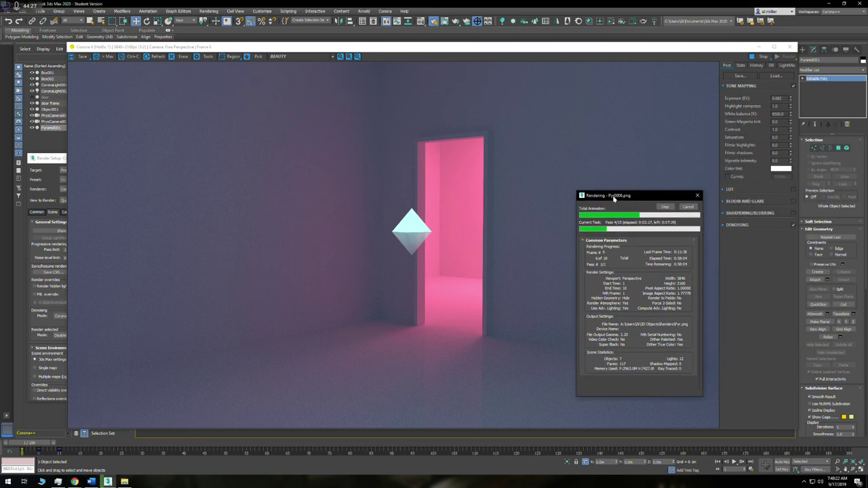